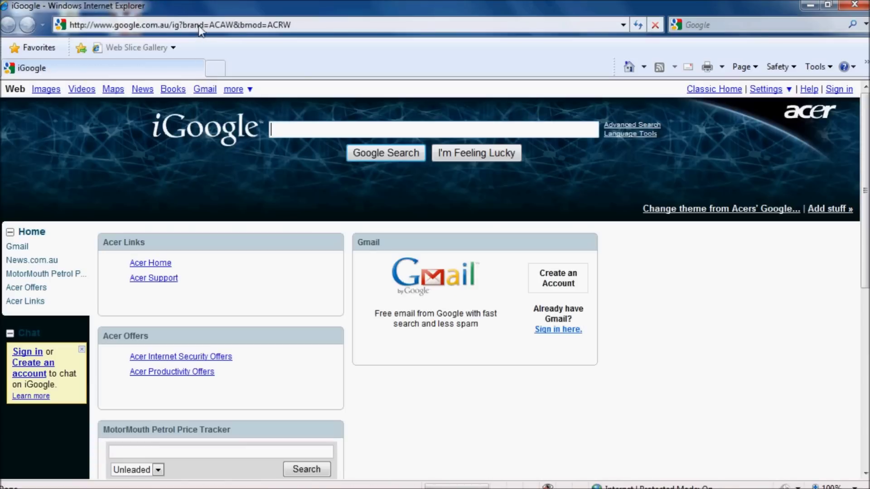
# Step: Select the current web address in Internet Explorer's address bar
pyautogui.click(200, 24)
# Step: Go to mail.google.com and sign in with the Gmail account's address and password
pyautogui.write('mail')
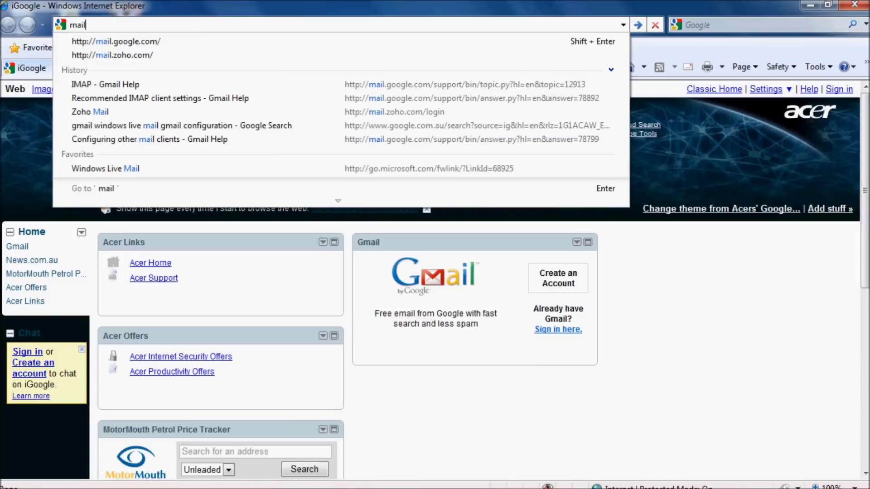
pyautogui.write('.google.com')
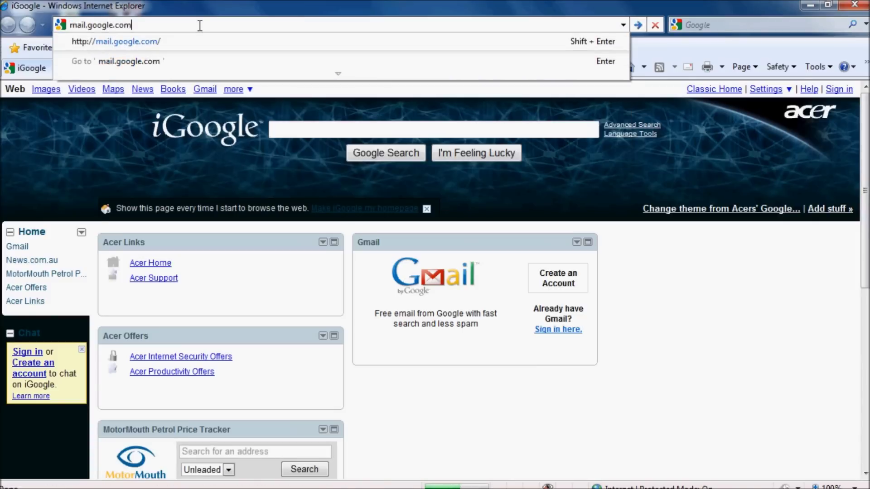
pyautogui.press('Return')
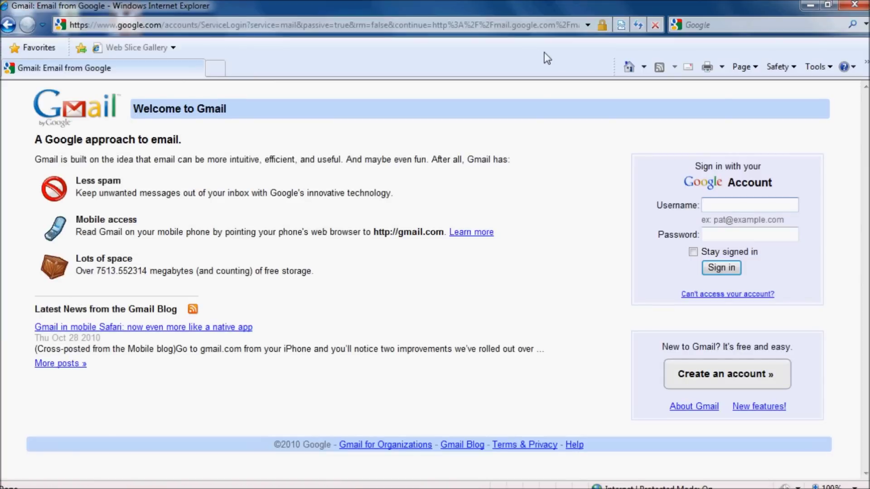
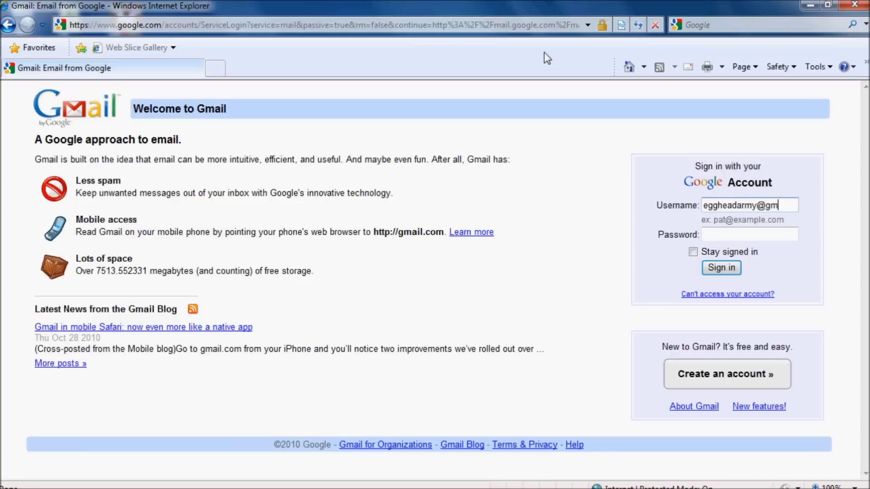
pyautogui.press('Tab')
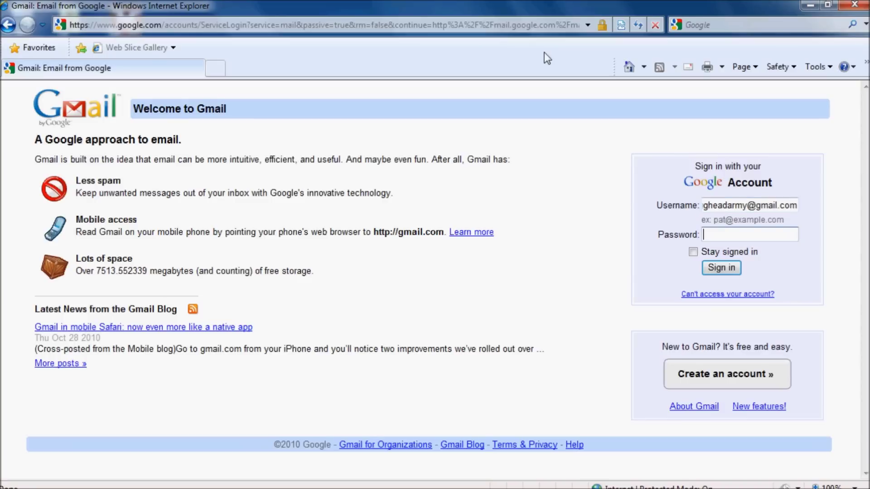
pyautogui.write('********')
pyautogui.click(723, 271)
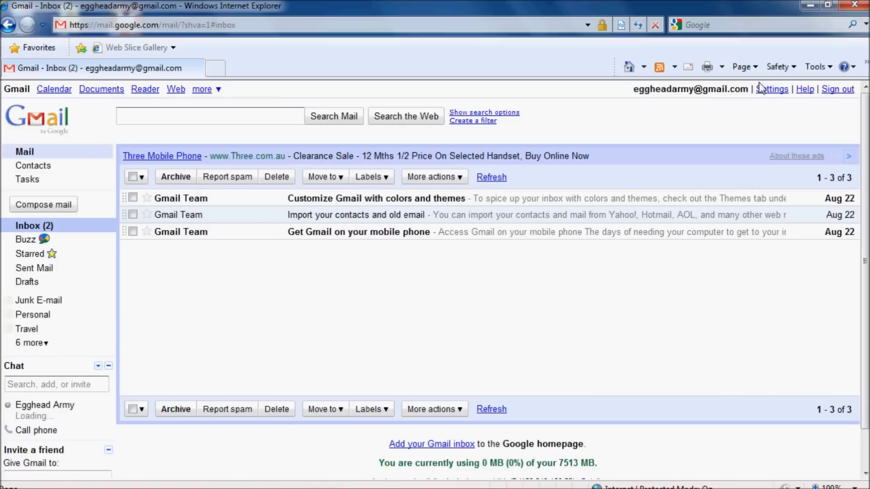
# Step: Enable IMAP under Gmail's Forwarding and POP/IMAP settings, save the change, and sign out
pyautogui.click(776, 91)
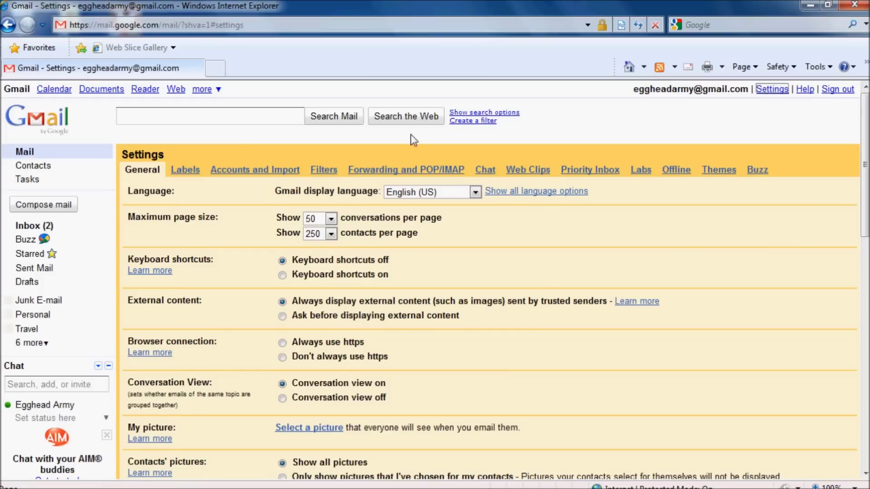
pyautogui.click(382, 172)
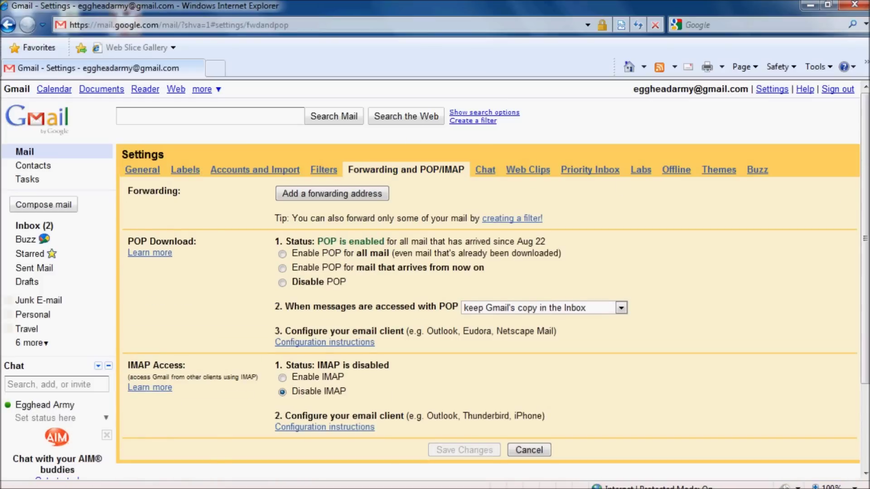
pyautogui.scroll(-3, 866, 159)
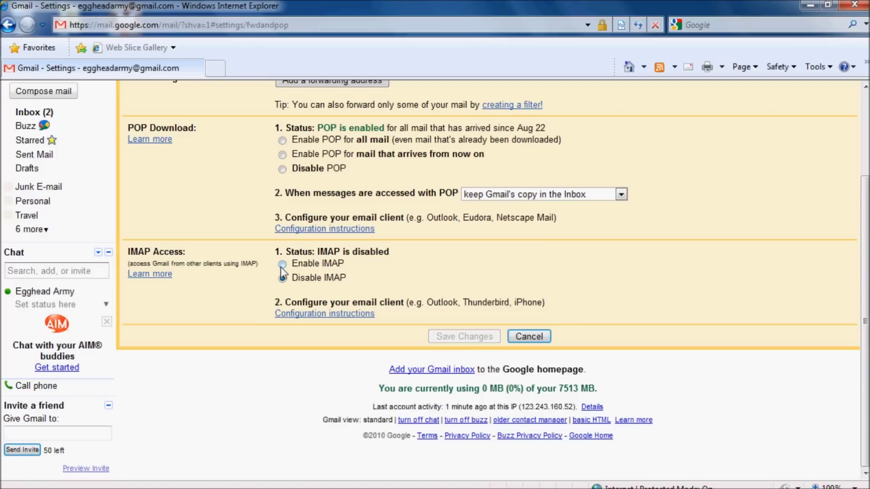
pyautogui.click(282, 264)
pyautogui.click(461, 342)
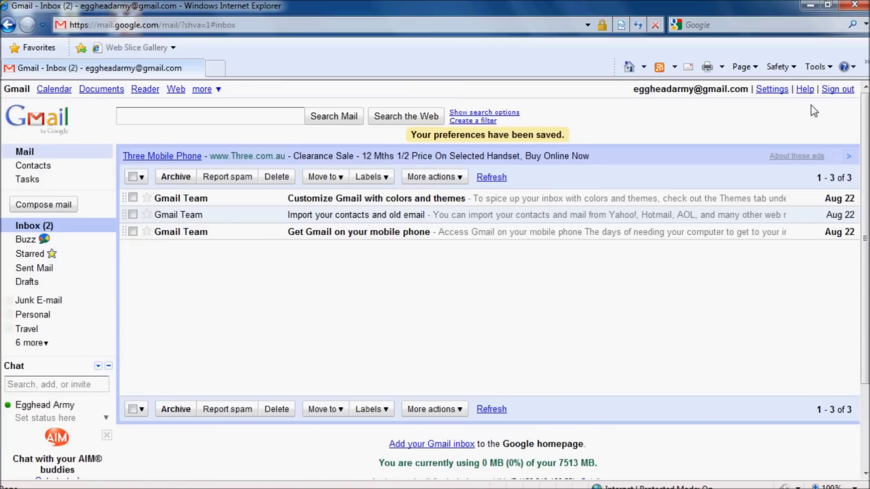
pyautogui.click(837, 90)
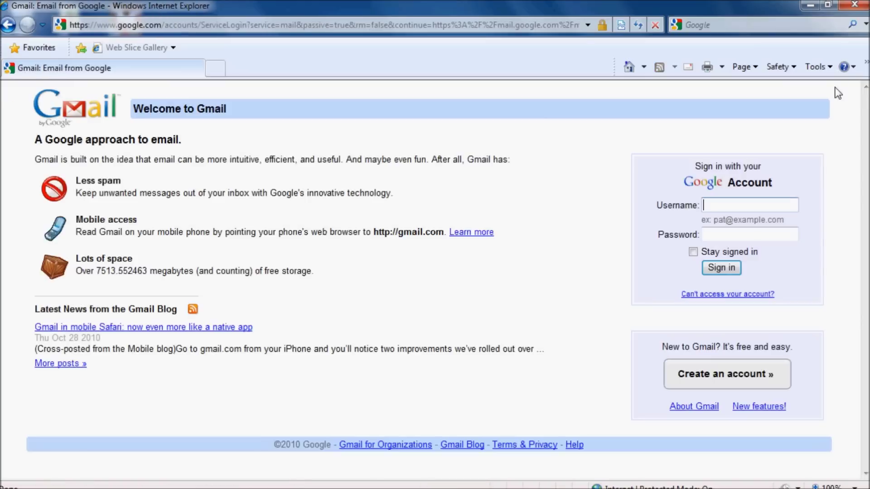
# Step: Close Internet Explorer and launch Windows Live Mail Beta from the Start menu
pyautogui.click(854, 5)
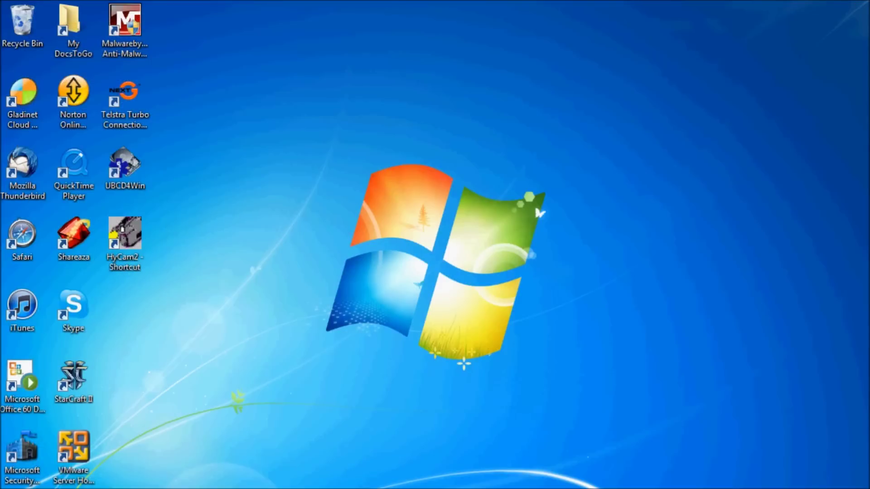
pyautogui.click(11, 487)
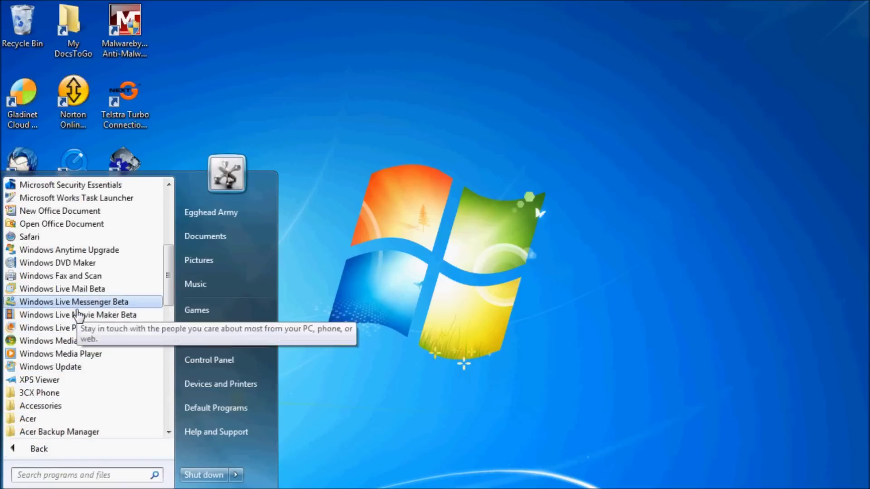
pyautogui.click(86, 289)
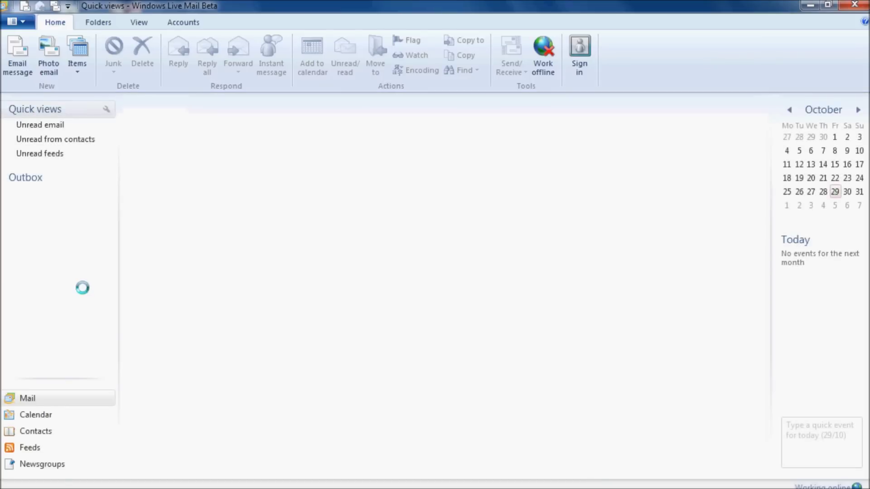
# Step: From Options > Email accounts, add a new account of type Email Account
pyautogui.click(20, 21)
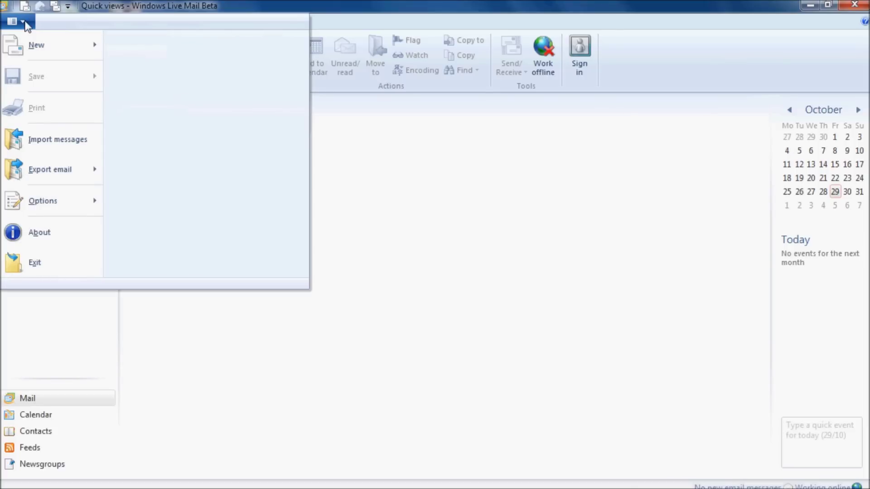
pyautogui.moveTo(45, 205)
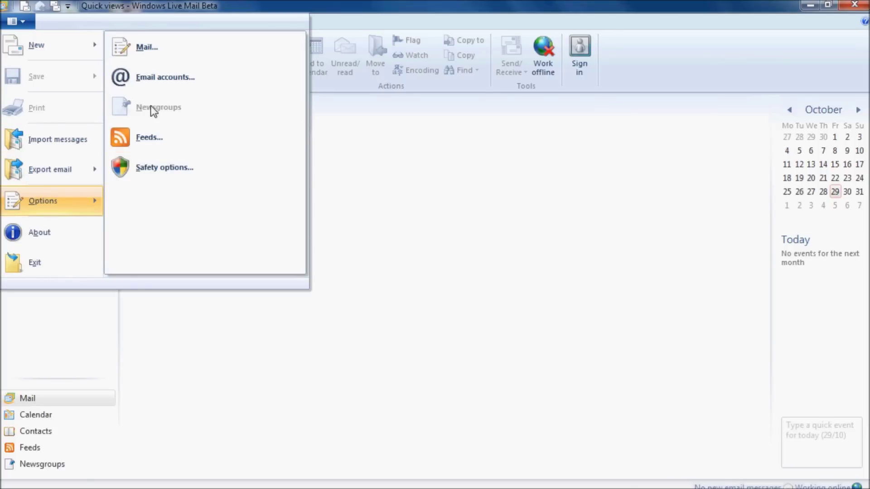
pyautogui.click(154, 77)
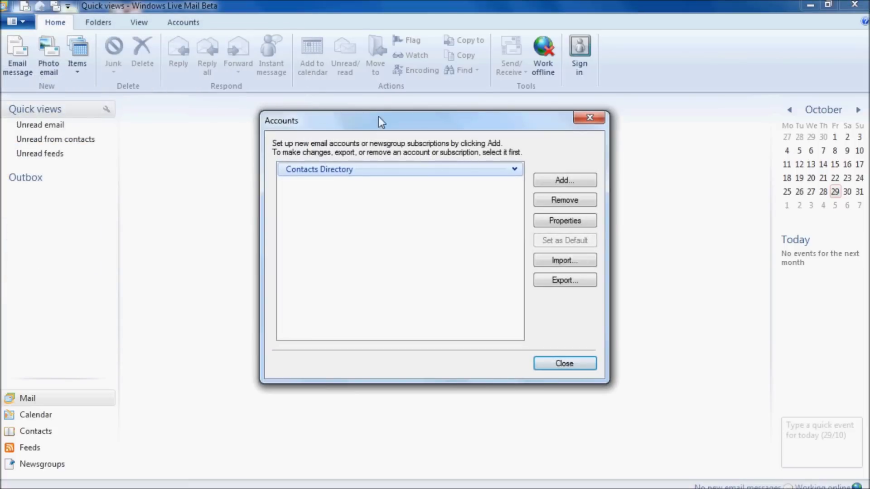
pyautogui.click(582, 180)
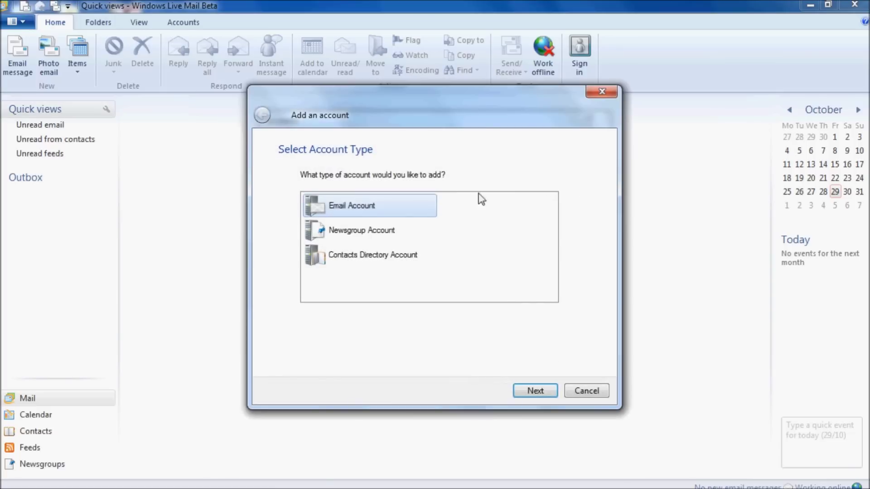
pyautogui.doubleClick(349, 216)
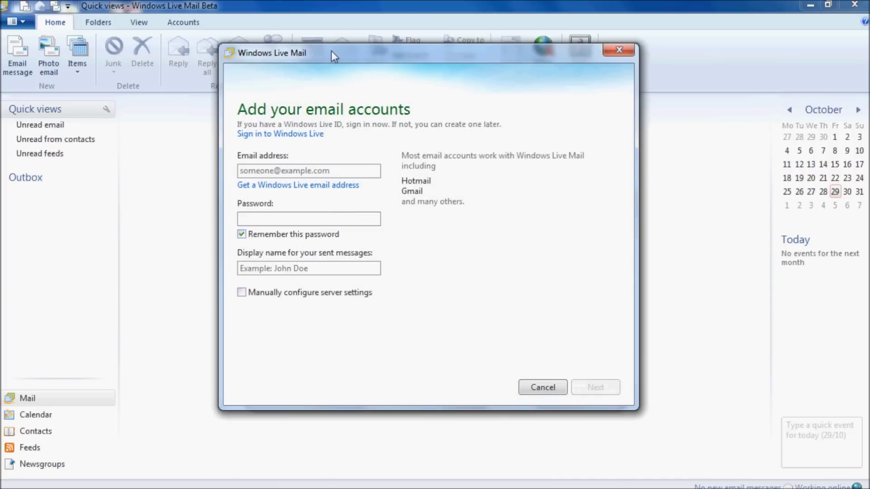
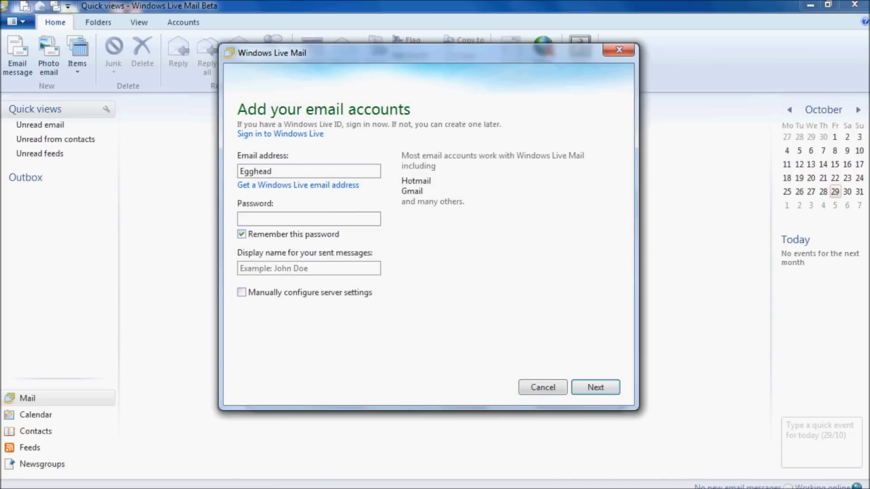
# Step: Enter the Gmail address, account password and display name, choosing manual server configuration
pyautogui.press('Tab')
pyautogui.press('Tab')
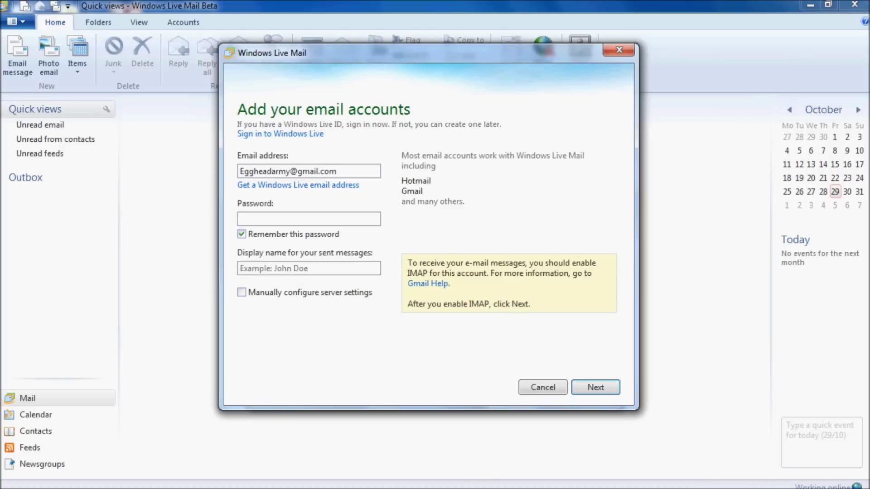
pyautogui.write('•••••••')
pyautogui.click(266, 269)
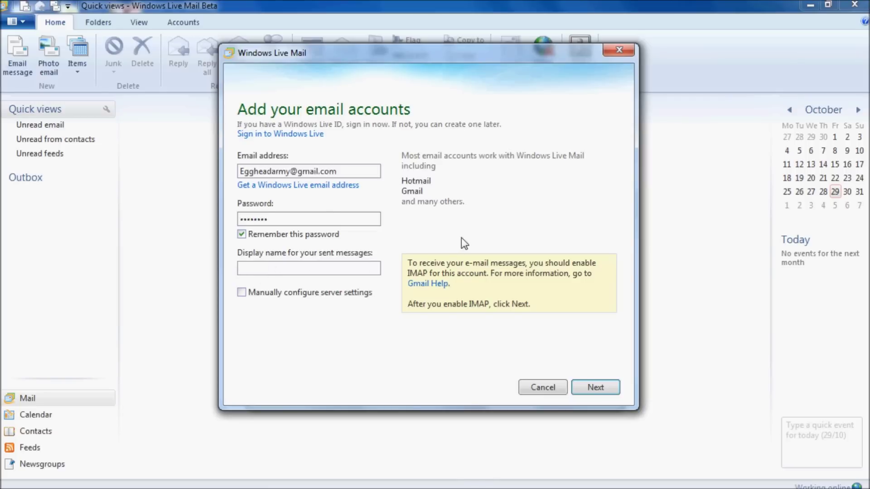
pyautogui.write('Egghead Army')
pyautogui.click(244, 294)
pyautogui.click(595, 388)
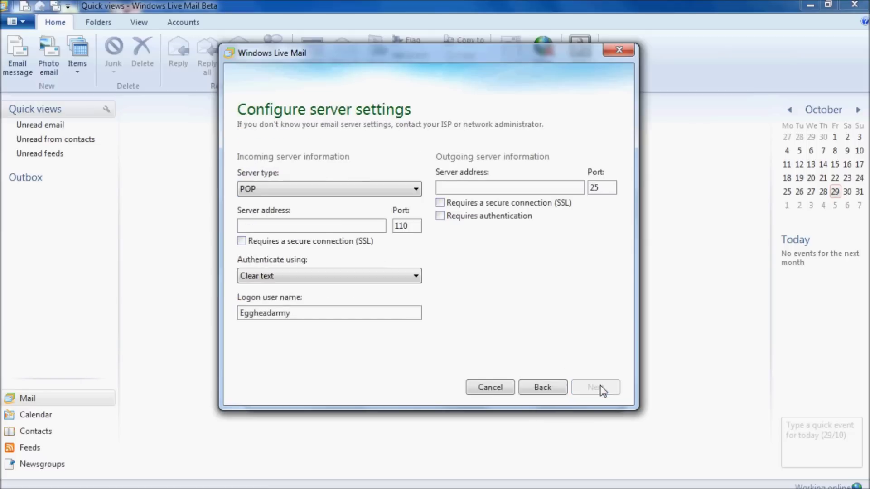
# Step: Choose IMAP as the server type and set the outgoing server to smtp.gmail.com
pyautogui.click(418, 190)
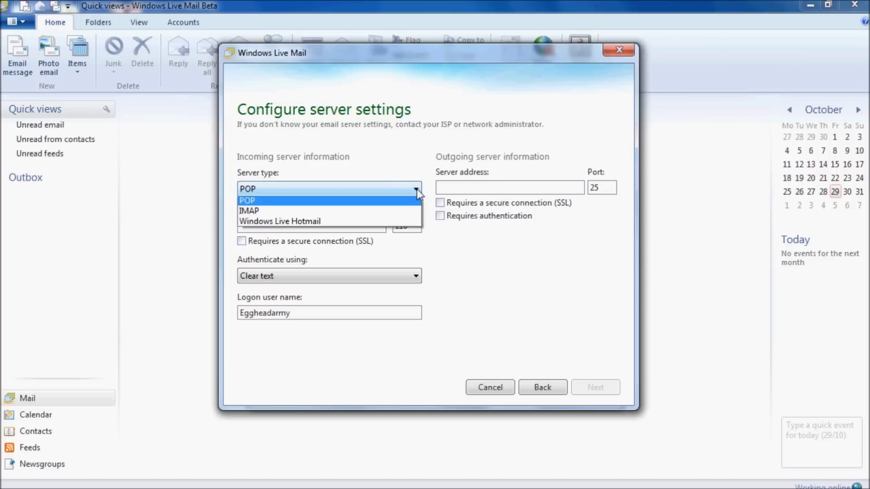
pyautogui.click(328, 214)
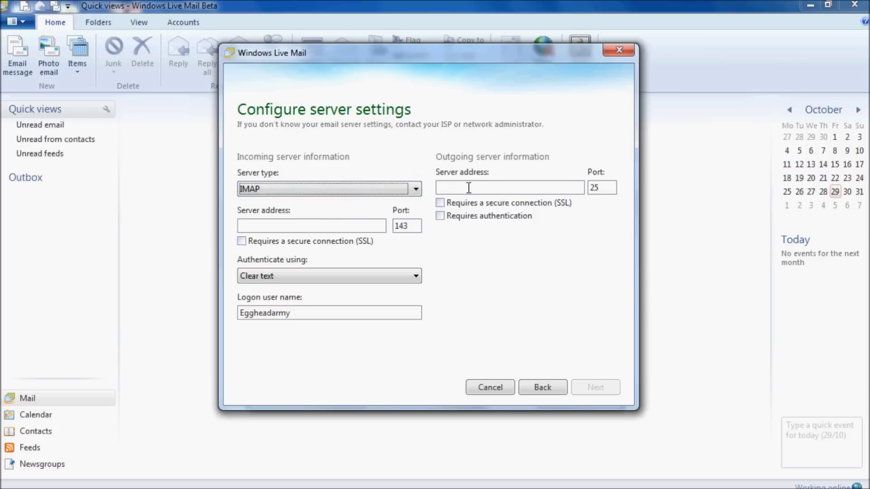
pyautogui.click(467, 184)
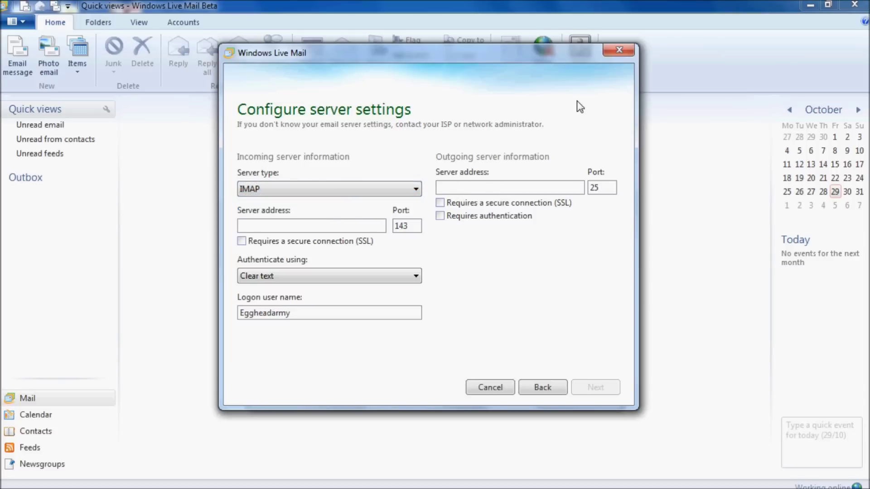
pyautogui.write('smtp.gmail.com')
pyautogui.press('Delete')
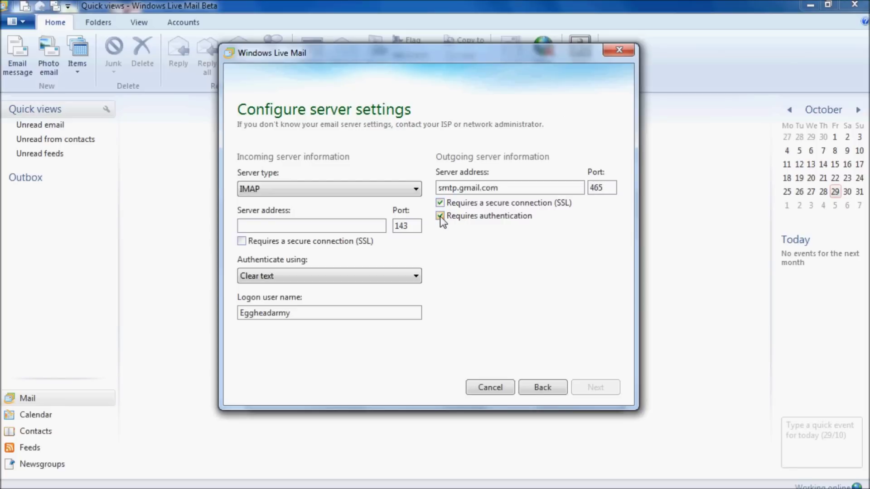
pyautogui.click(245, 225)
pyautogui.write('imap.')
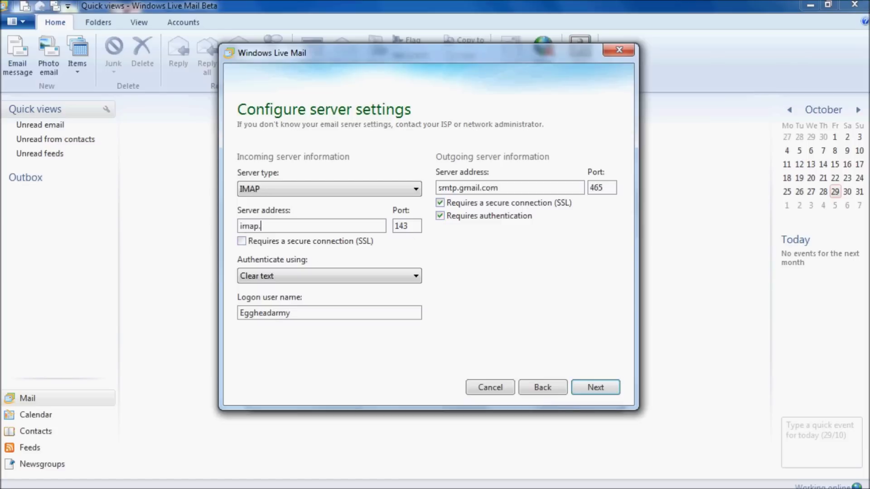
pyautogui.write('gmail.com')
pyautogui.press('Tab')
pyautogui.write('99')
pyautogui.click(241, 242)
pyautogui.click(304, 313)
pyautogui.write('@')
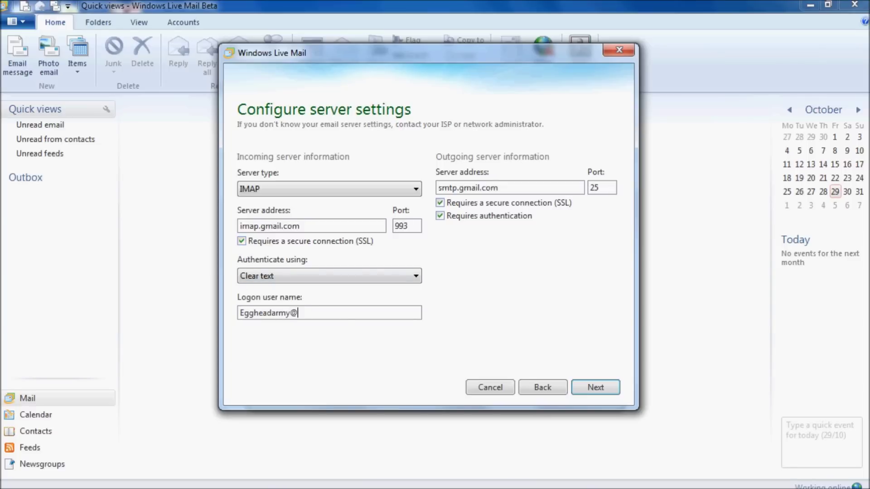
pyautogui.write('gmail.com')
# Step: Finish the account setup and close the Accounts dialog so the Gmail folders download
pyautogui.click(592, 387)
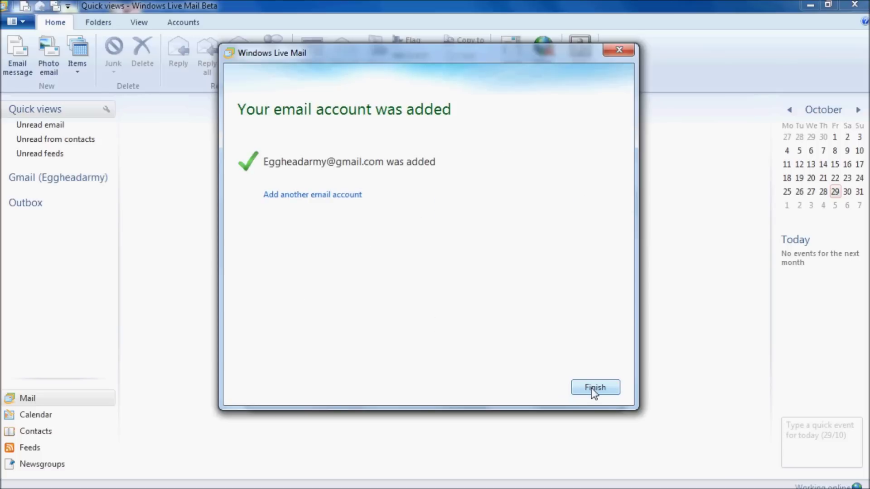
pyautogui.click(591, 387)
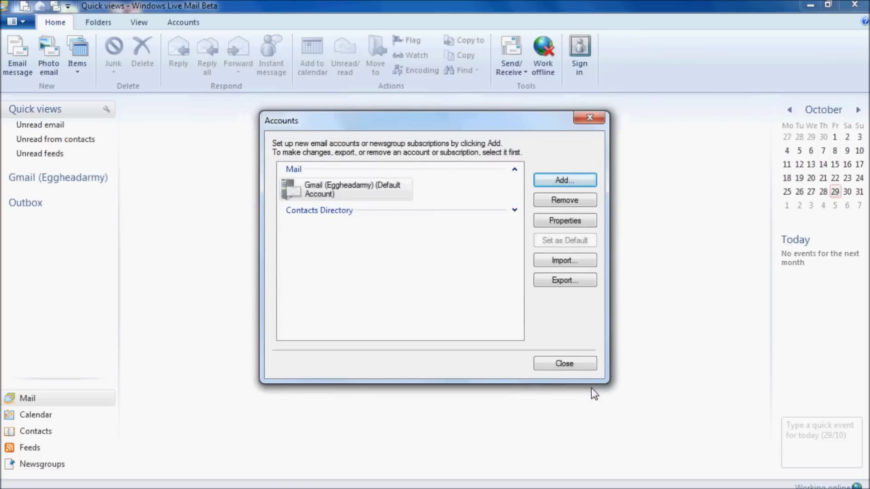
pyautogui.click(579, 365)
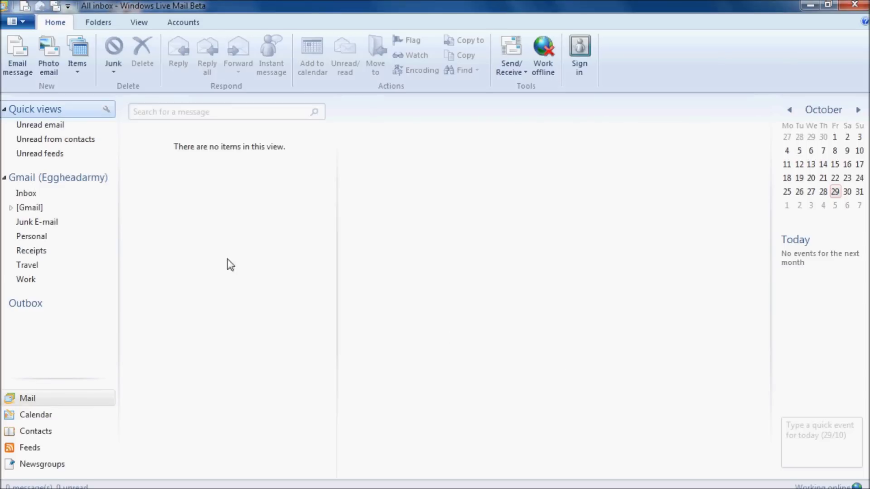
# Step: View the Inbox, expand the [Gmail] folder, and open All Mail
pyautogui.click(26, 193)
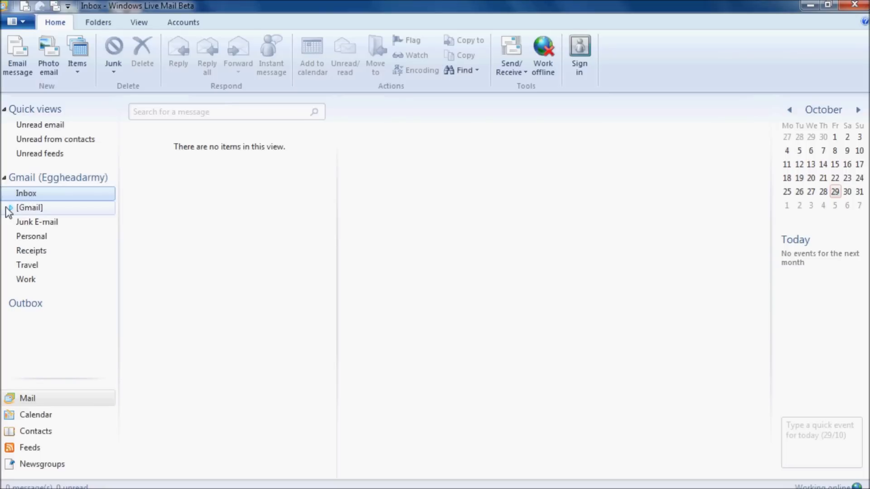
pyautogui.click(11, 208)
pyautogui.click(40, 223)
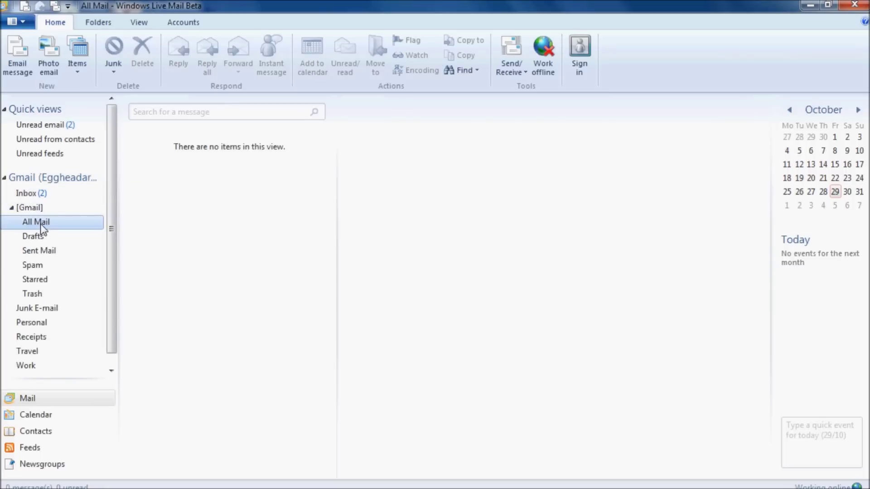